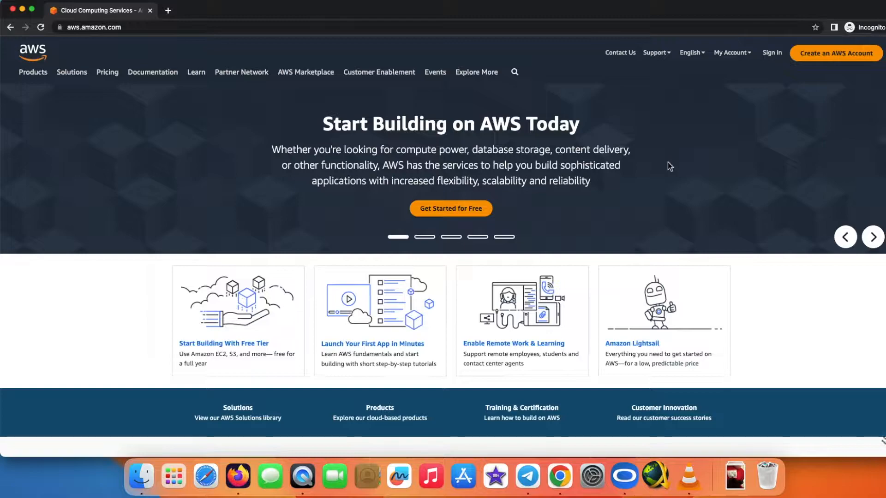
- Choose 'Create an AWS Account' on the AWS homepage to open the sign-up page
left_click(830, 59)
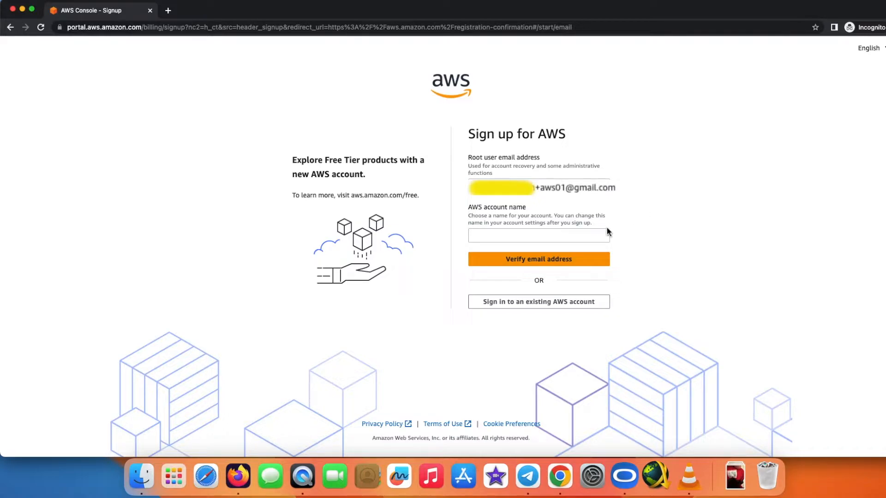
- Enter the new AWS account name and verify the root email with the emailed code
left_click(581, 235)
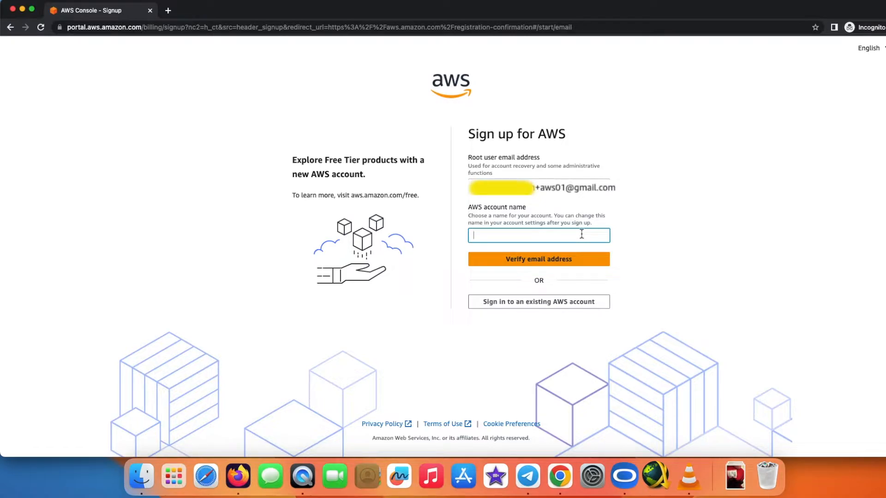
type("munchyyt")
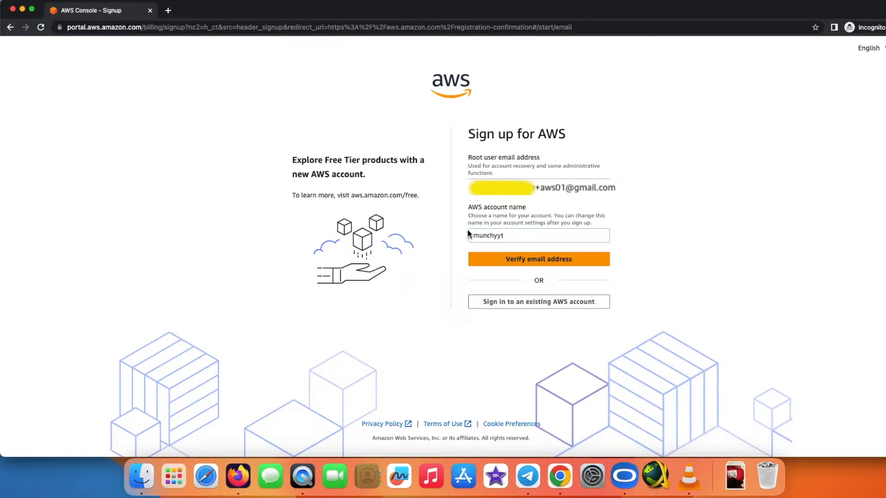
left_click(523, 263)
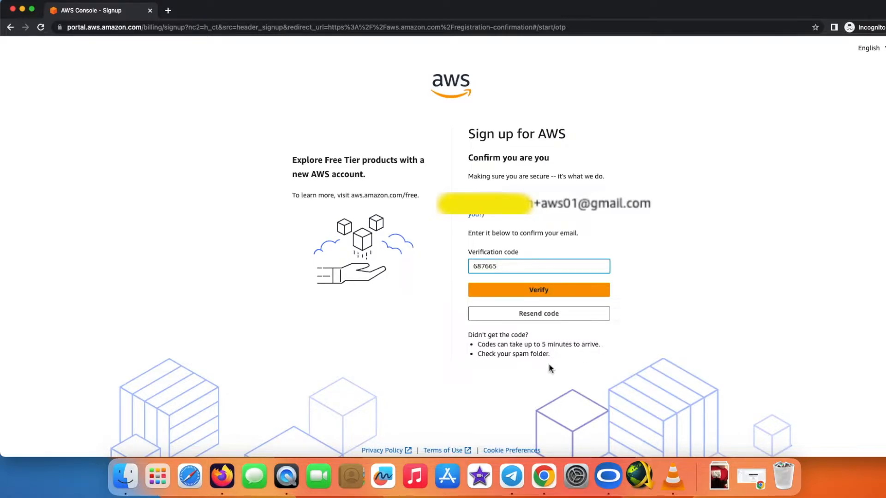
left_click(546, 291)
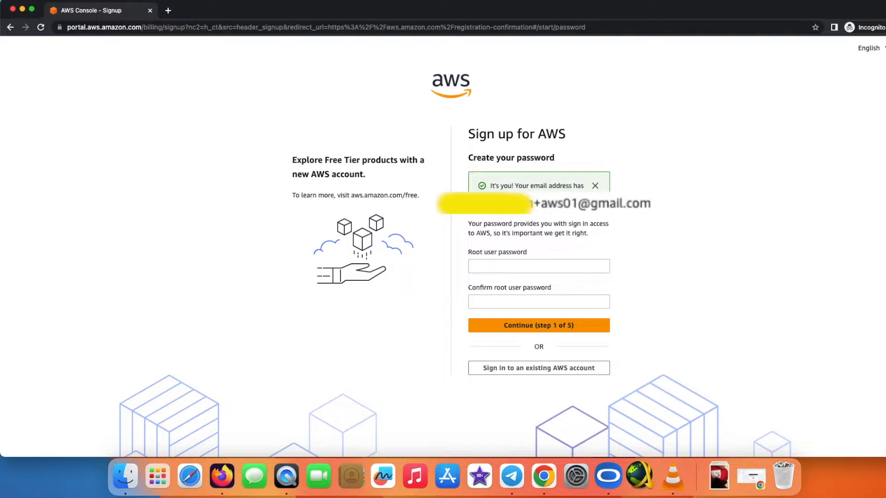
- Enter the root user password, confirm it, and continue to step 2 of 5
left_click(532, 267)
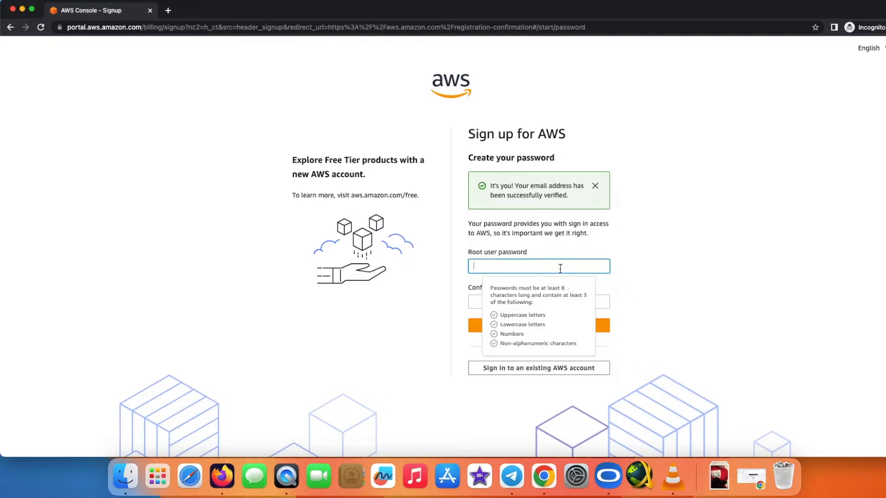
type("•••••••••••")
left_click(475, 304)
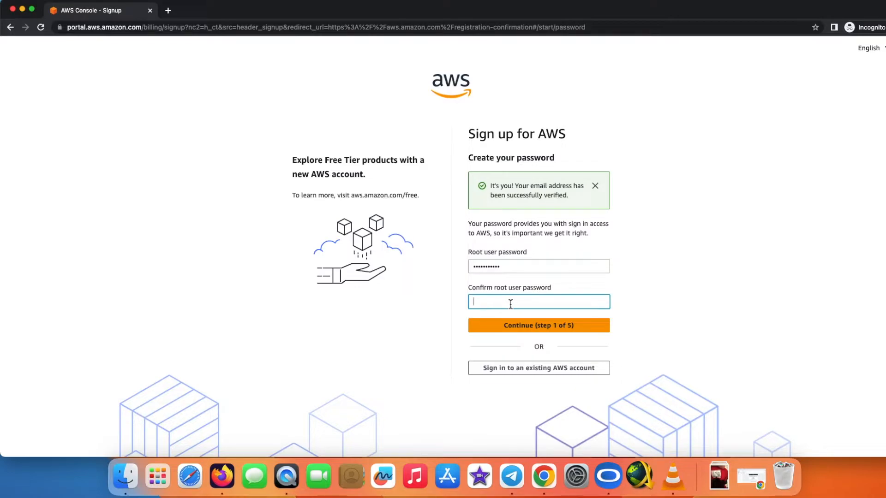
type("•••••••••••")
left_click(560, 328)
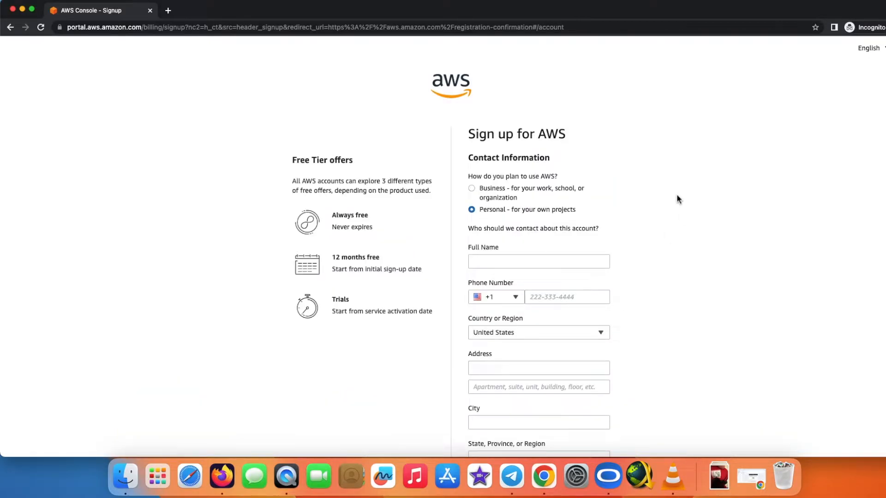
- Keep Personal use, accept the AWS Customer Agreement, and submit the contact details
left_click(471, 188)
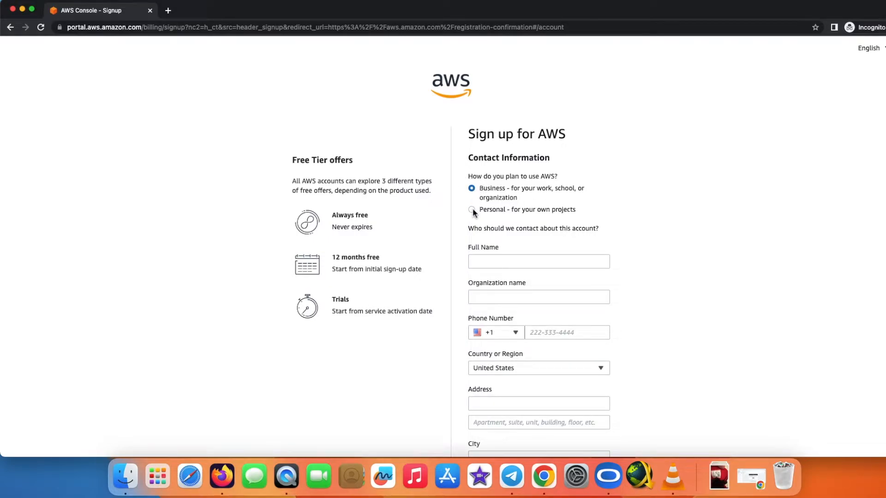
left_click(472, 210)
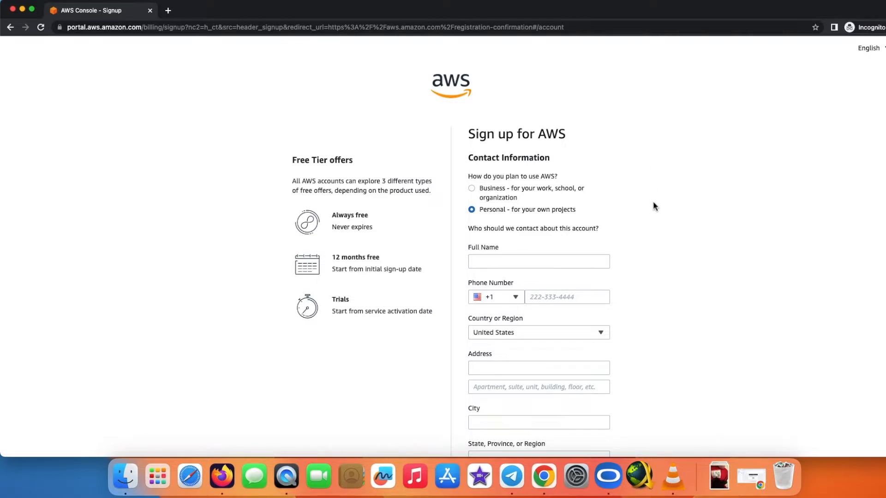
scroll(653, 206, "down", 3)
scroll(653, 204, "down", 3)
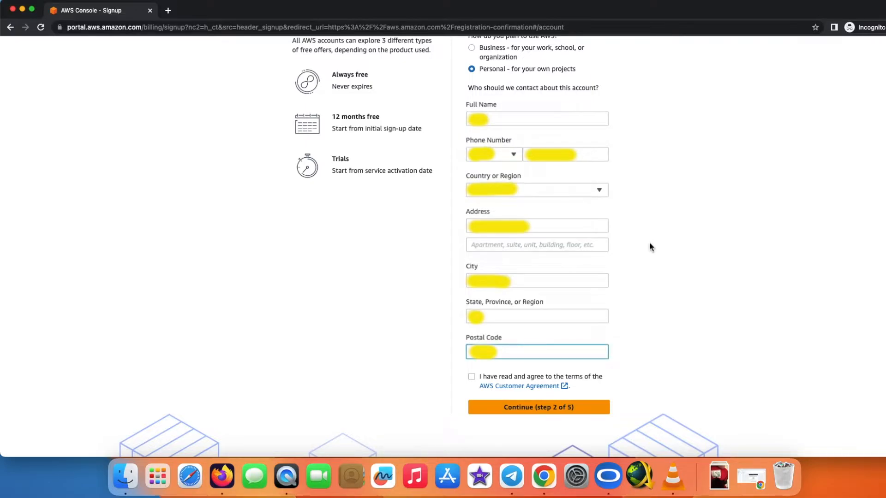
left_click(471, 377)
left_click(593, 415)
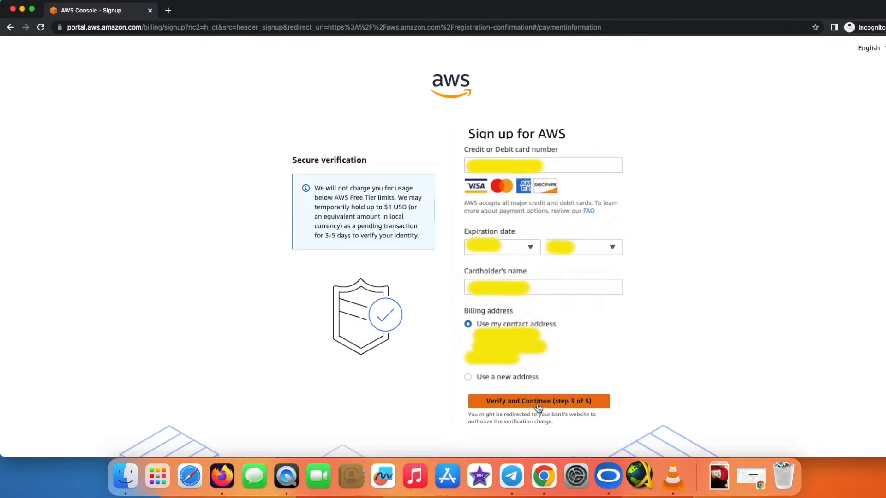
- Submit the billing details, then confirm identity with the phone verification code
left_click(538, 404)
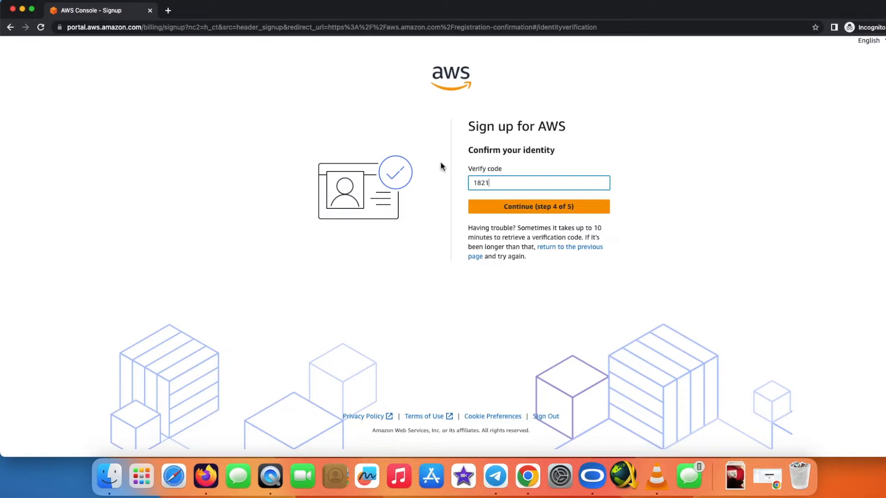
left_click(567, 214)
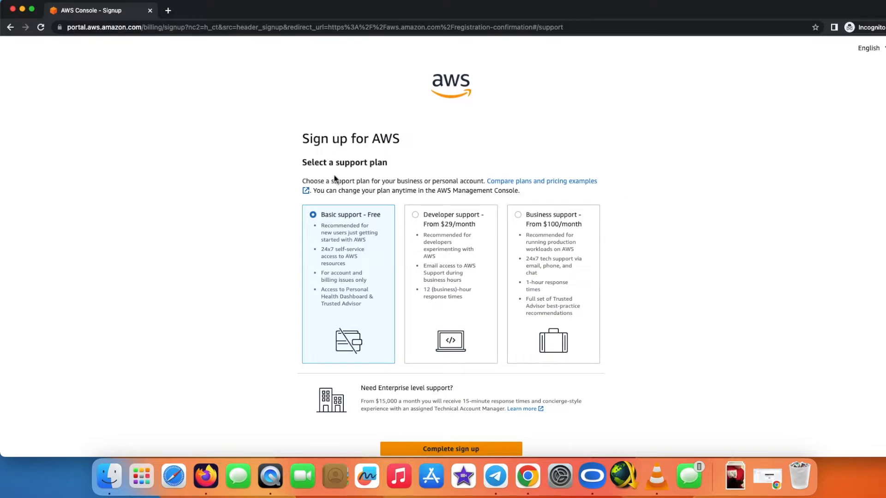
- Complete sign-up with 'Basic support - Free' left selected
scroll(284, 230, "down", 1)
scroll(283, 230, "down", 1)
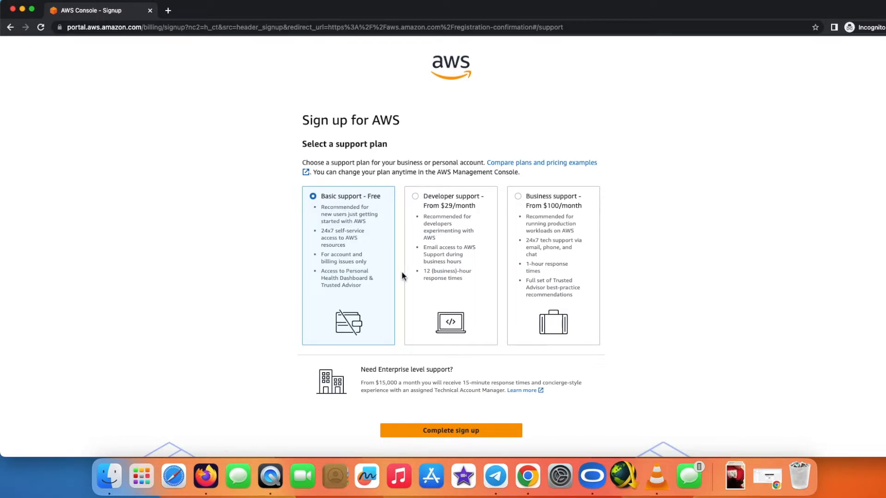
left_click(487, 435)
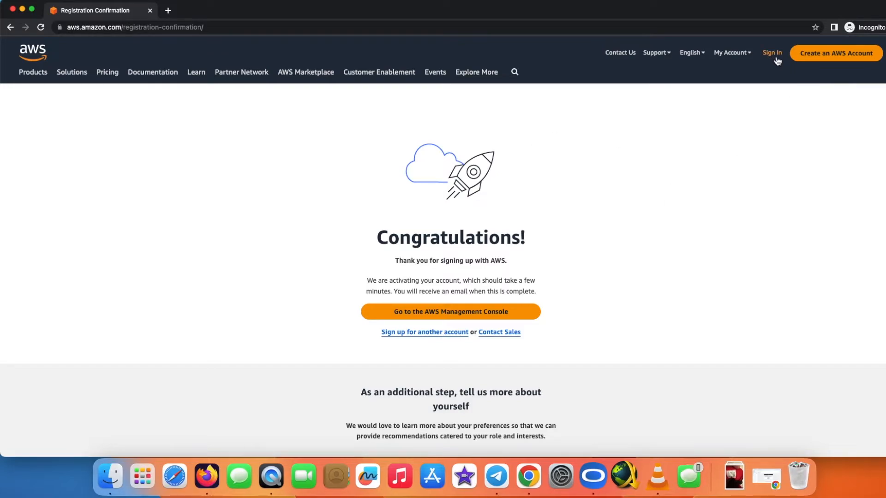
- Sign in to the Management Console as Root user with the pasted password
left_click(479, 316)
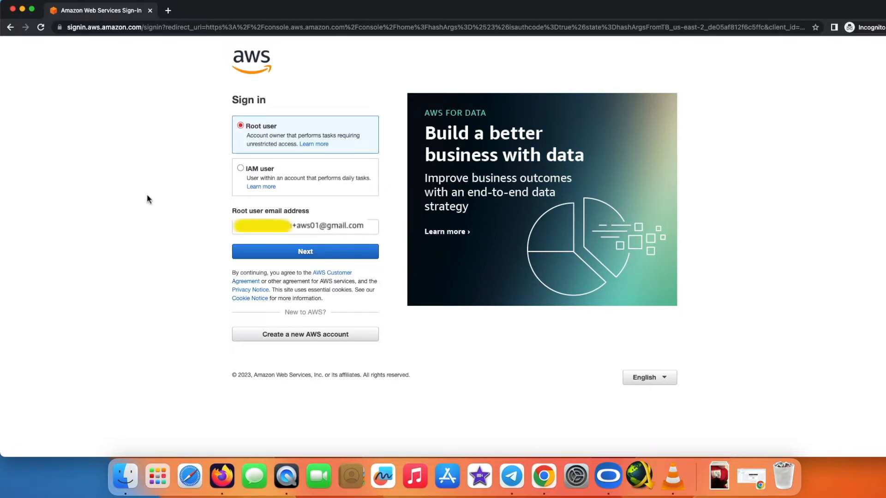
left_click(296, 258)
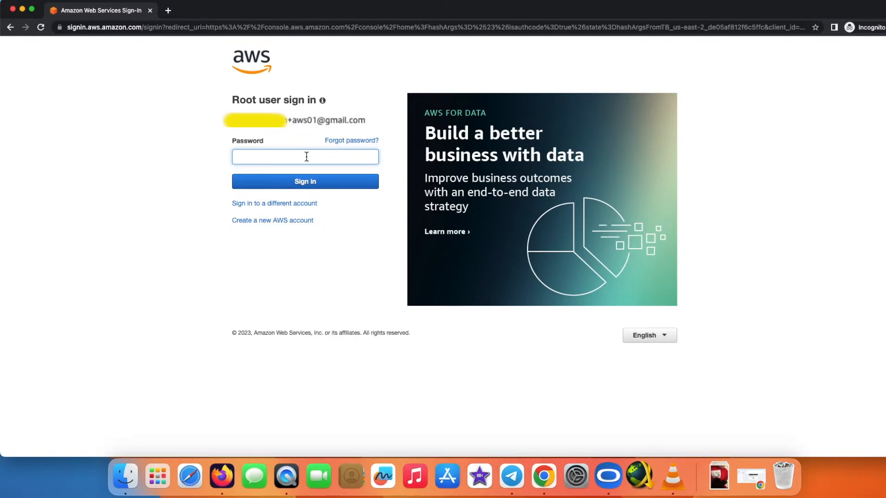
key("super+v")
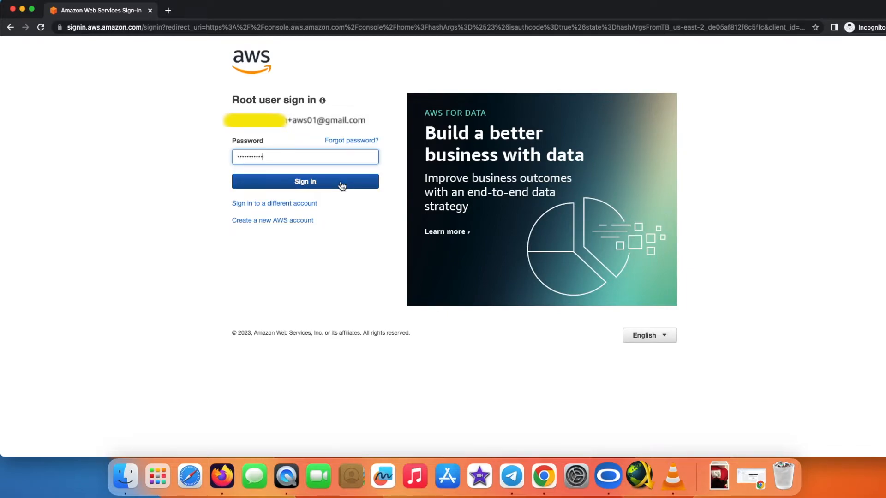
left_click(342, 186)
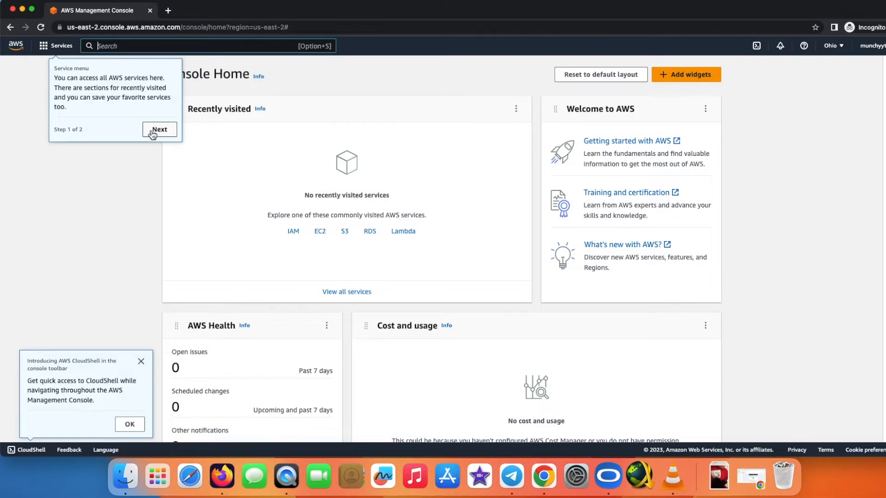
- Search for 'ec2' and open the EC2 service dashboard
left_click(124, 46)
type("ec2")
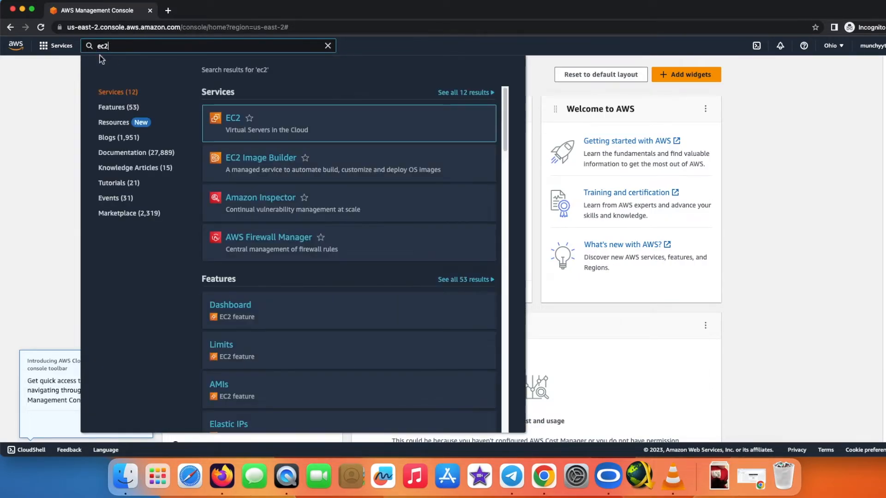
mouse_move(236, 122)
left_click(234, 120)
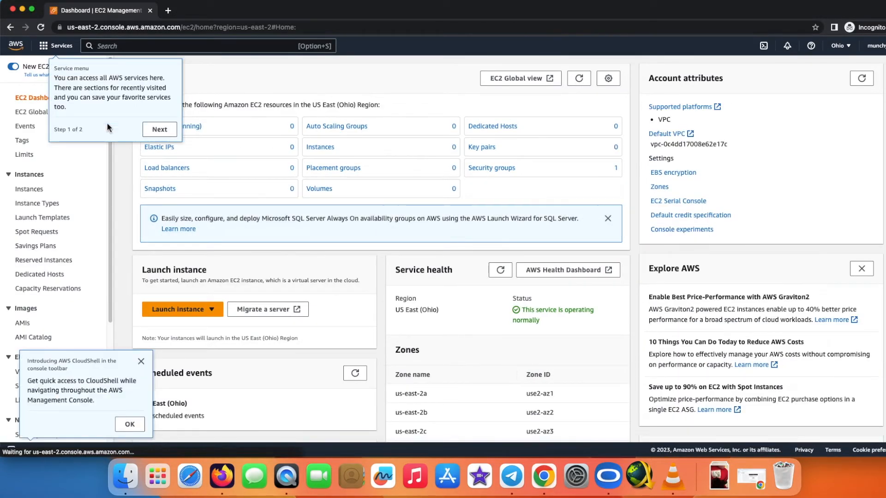
- Dismiss the console tour, resource search and CloudShell tips, then show the account menu
left_click(162, 130)
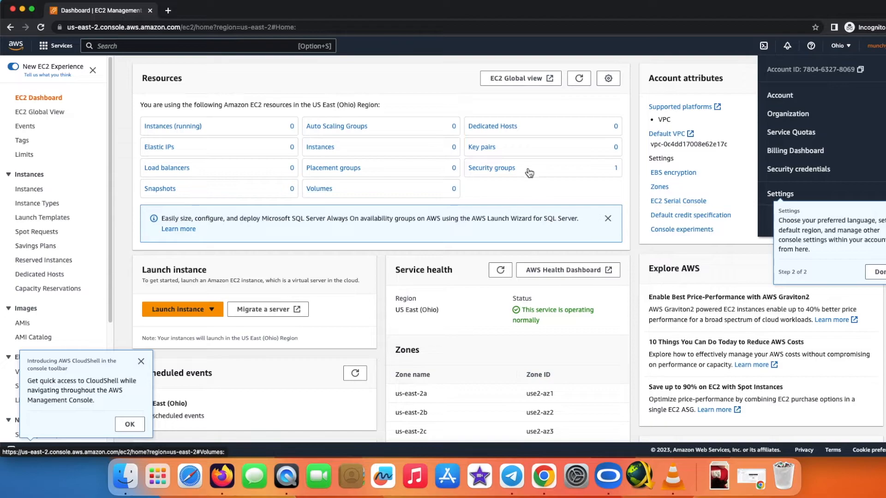
left_click(880, 276)
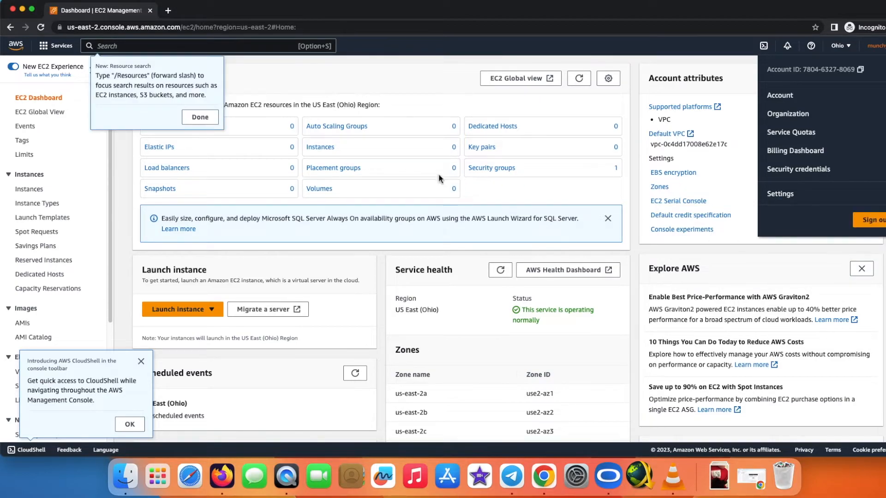
left_click(200, 118)
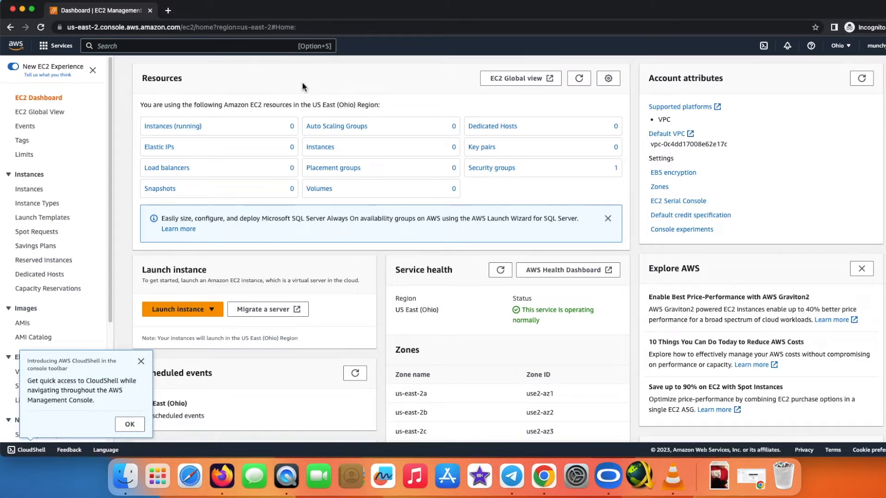
left_click(141, 362)
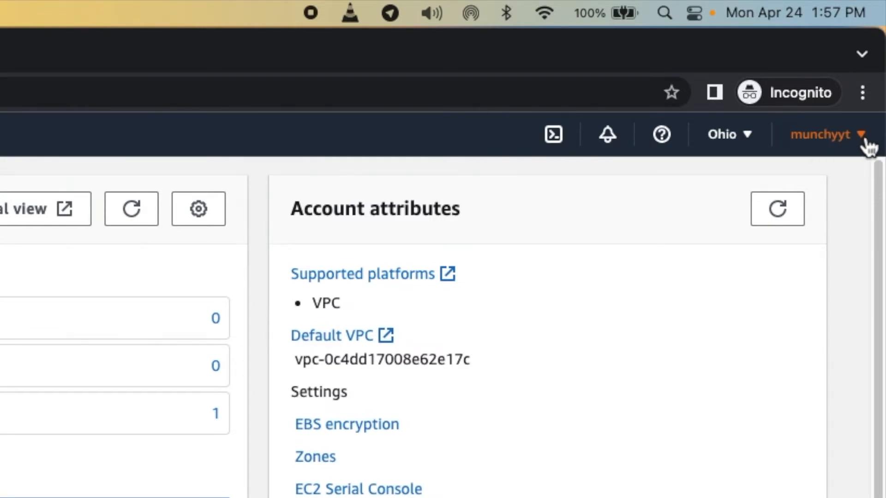
left_click(863, 140)
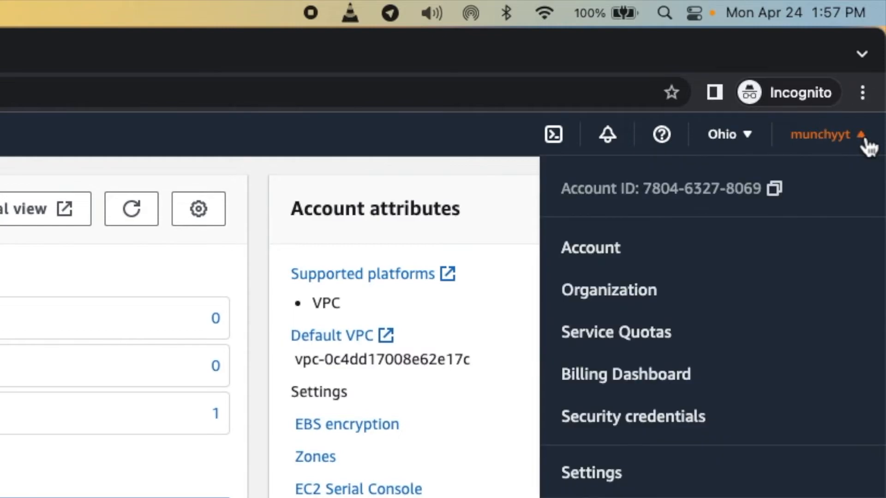
- From root Security credentials, assign an Authenticator app MFA device named aws01mfa
left_click(665, 417)
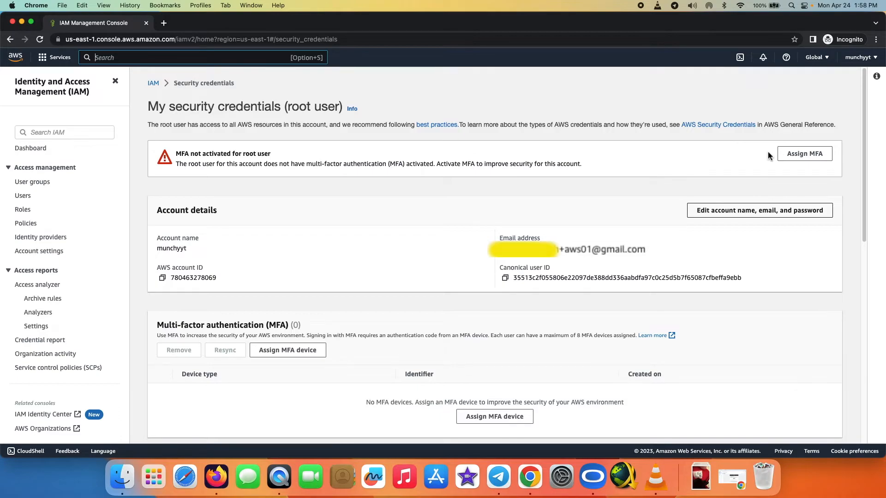
left_click(801, 157)
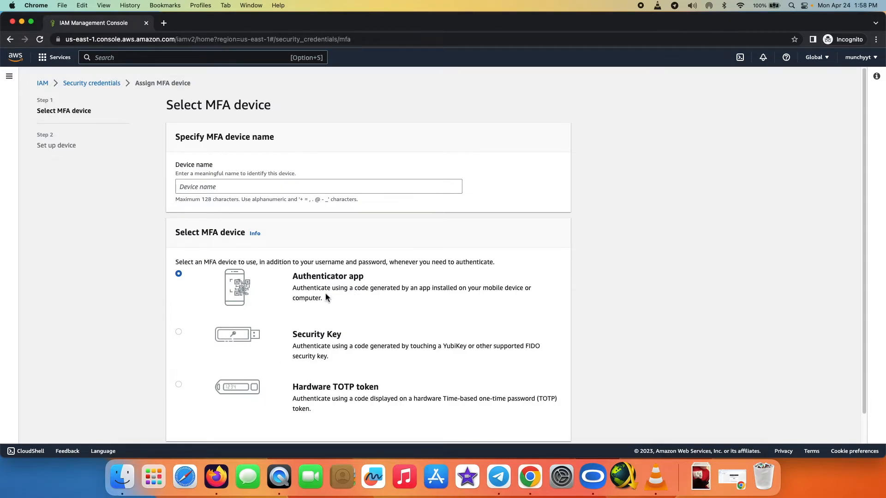
scroll(375, 303, "down", 2)
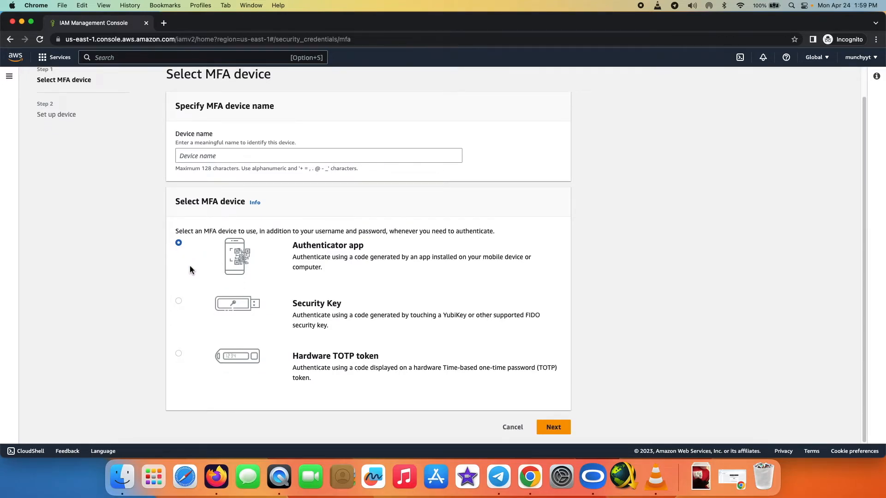
left_click(179, 243)
left_click(553, 428)
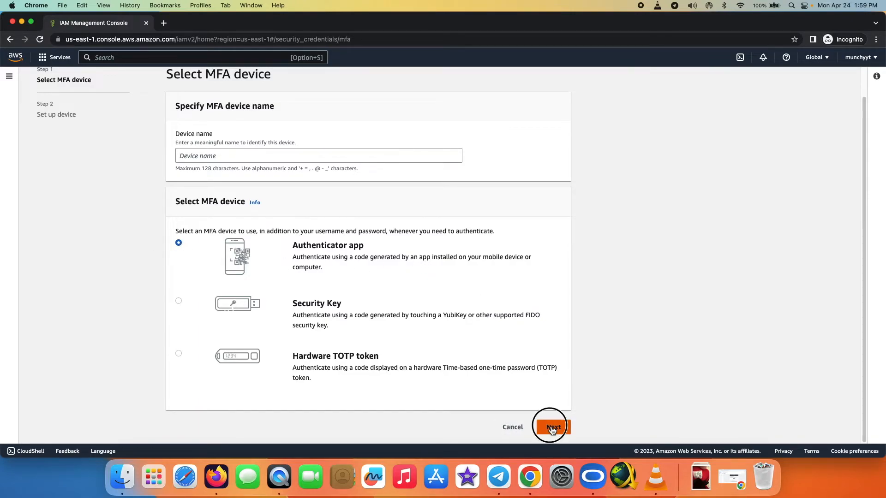
left_click(230, 157)
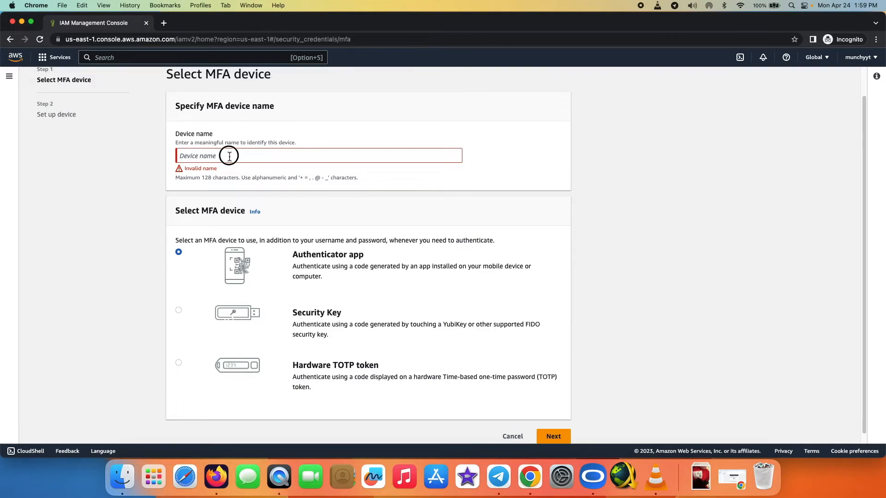
type("a")
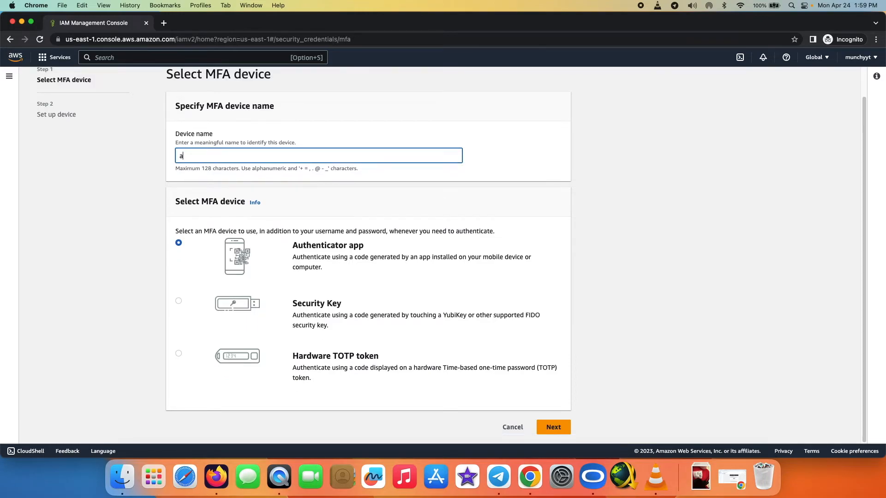
type("ws01mfa")
- Continue to device setup and view the compatible virtual authenticator apps table in a new tab
left_click(556, 428)
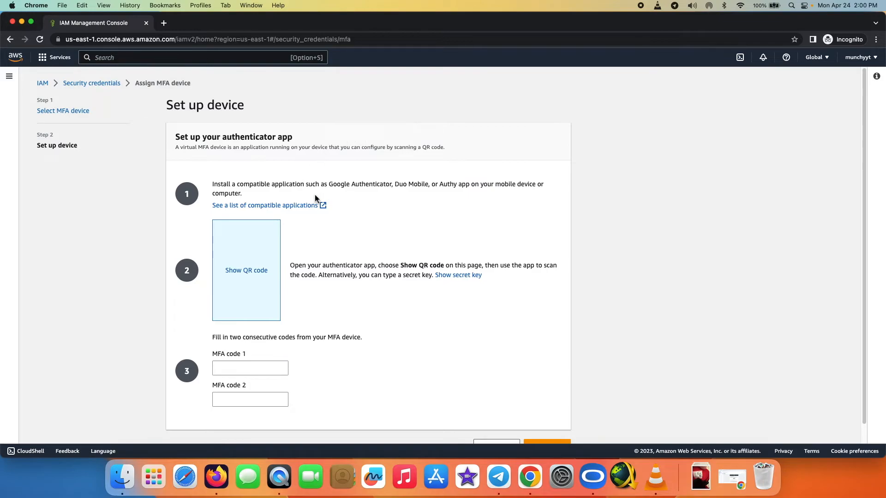
left_click(256, 210)
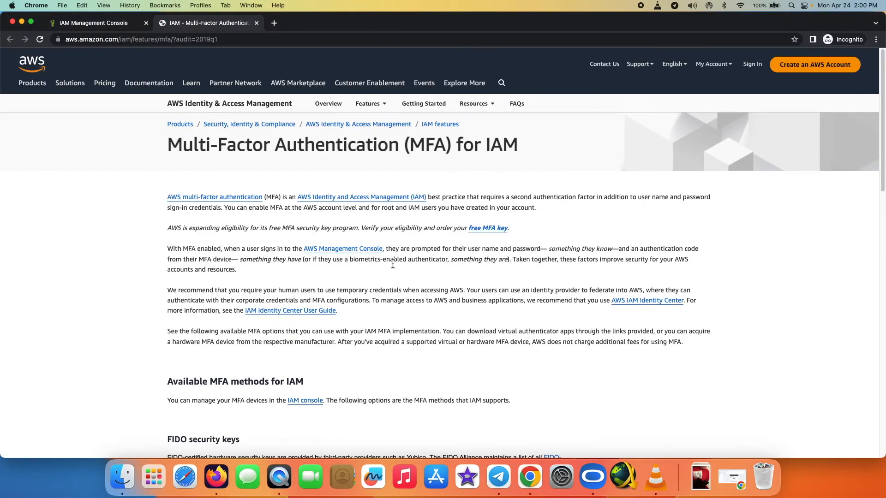
scroll(393, 264, "down", 5)
scroll(117, 263, "down", 5)
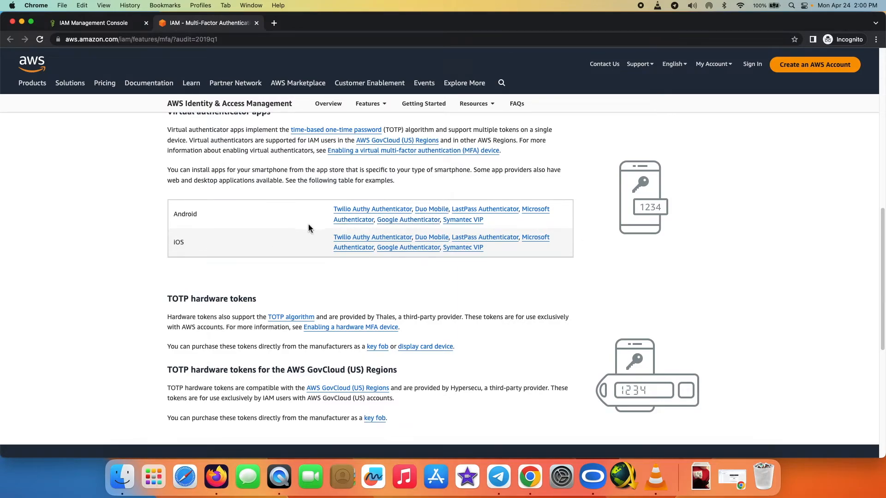
- Reveal the QR code, enter two consecutive authenticator codes, and add the aws01mfa virtual MFA device
left_click(106, 26)
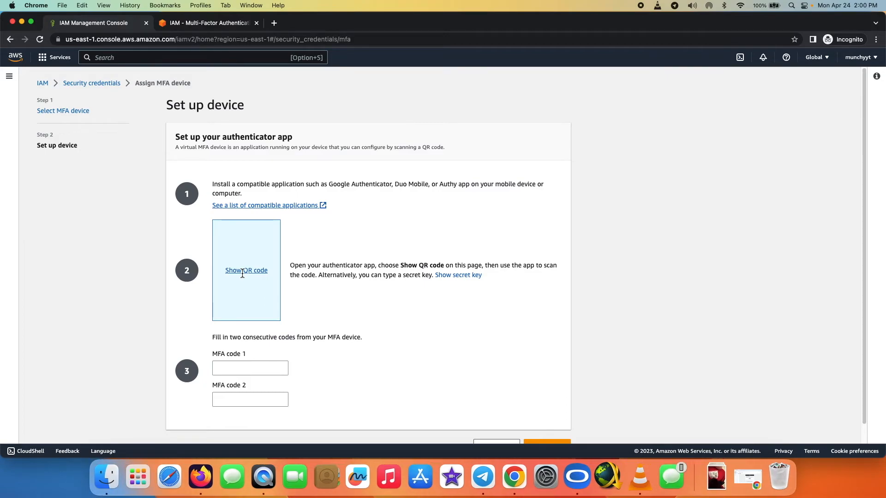
left_click(243, 272)
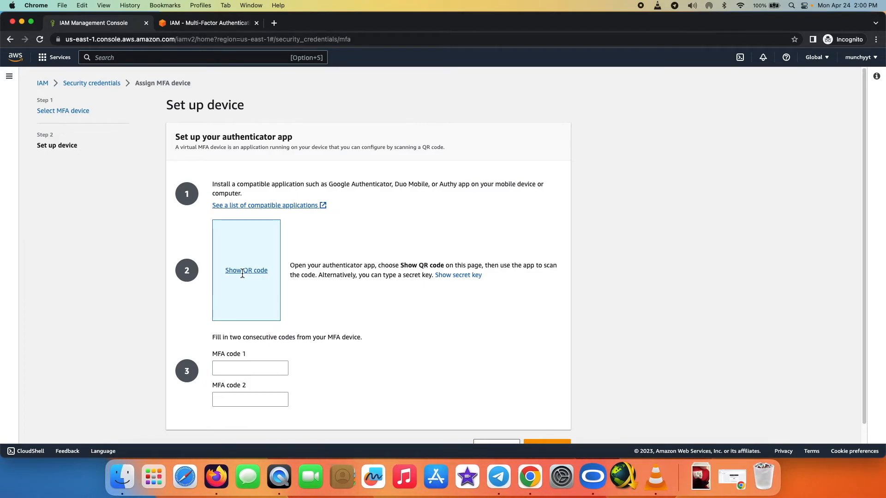
left_click(275, 369)
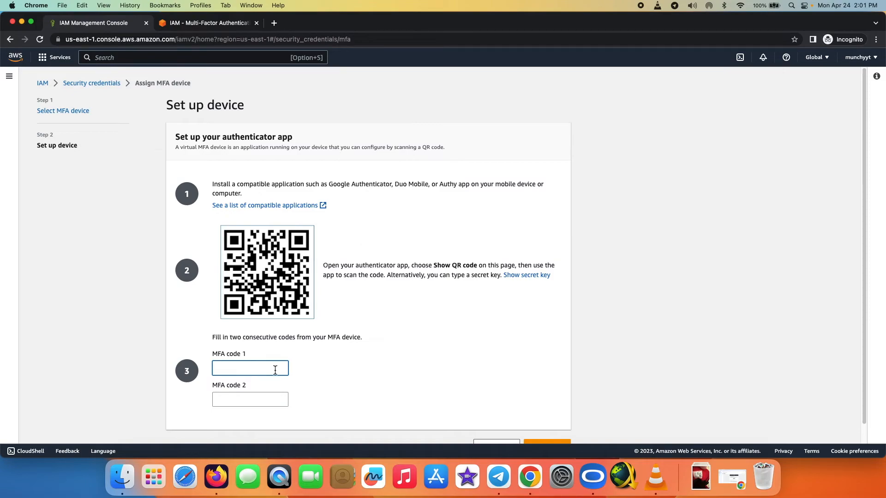
left_click(266, 398)
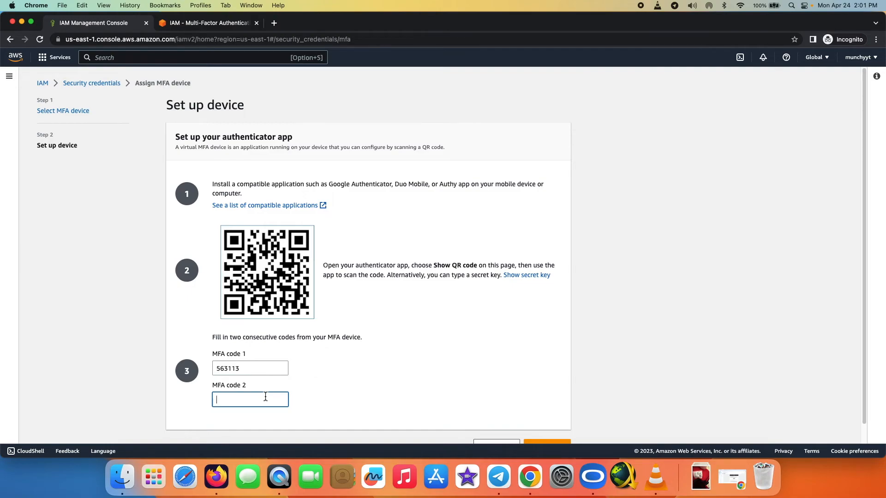
scroll(472, 336, "down", 1)
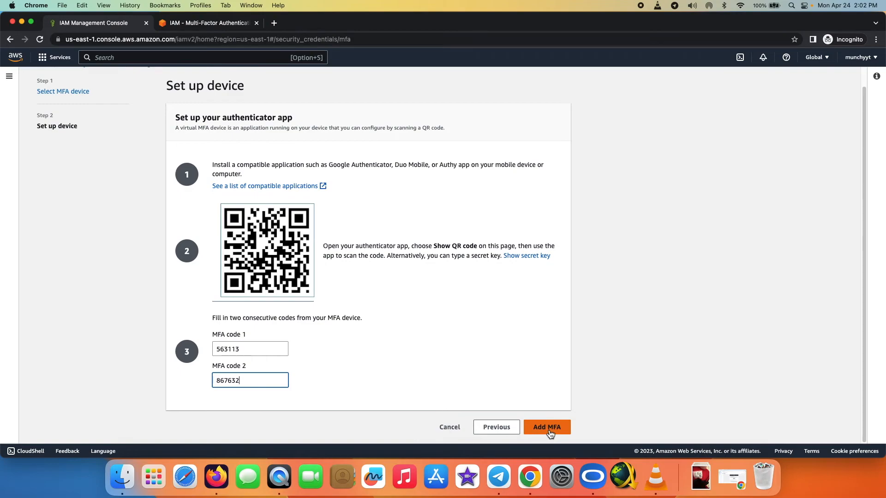
left_click(550, 431)
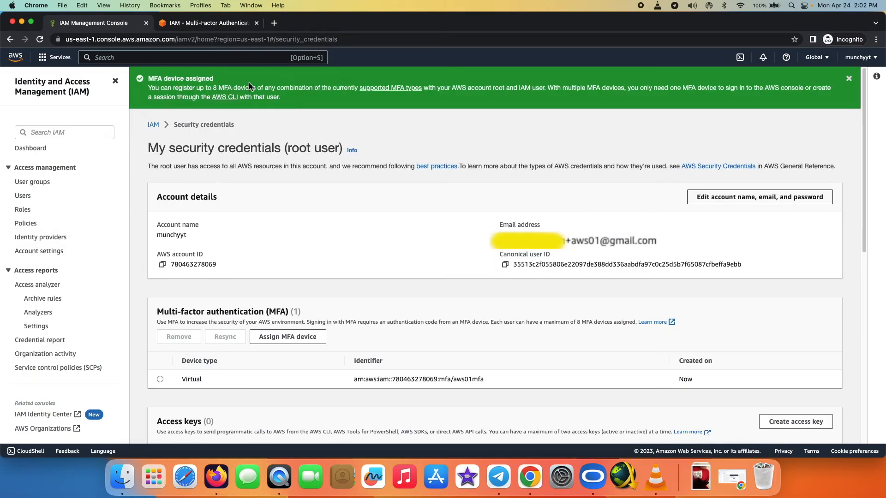
- Sign out, then log back in as root using the authenticator's MFA code to reach Console Home
left_click(858, 59)
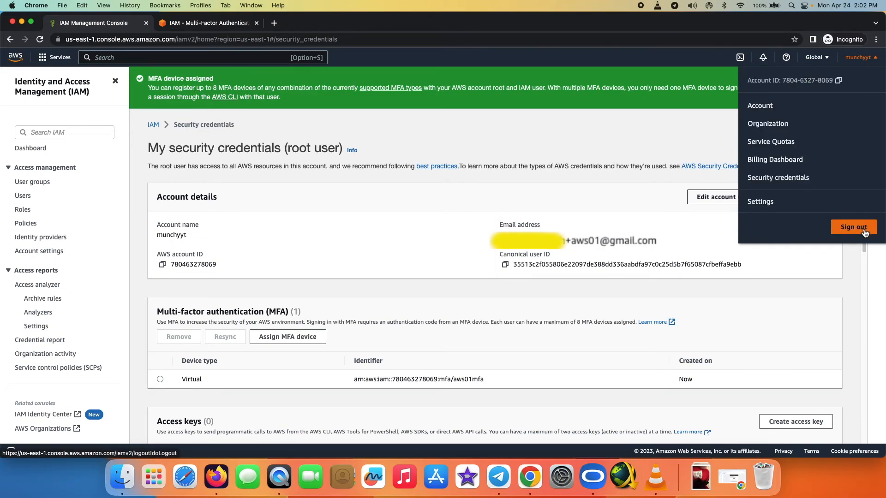
left_click(865, 231)
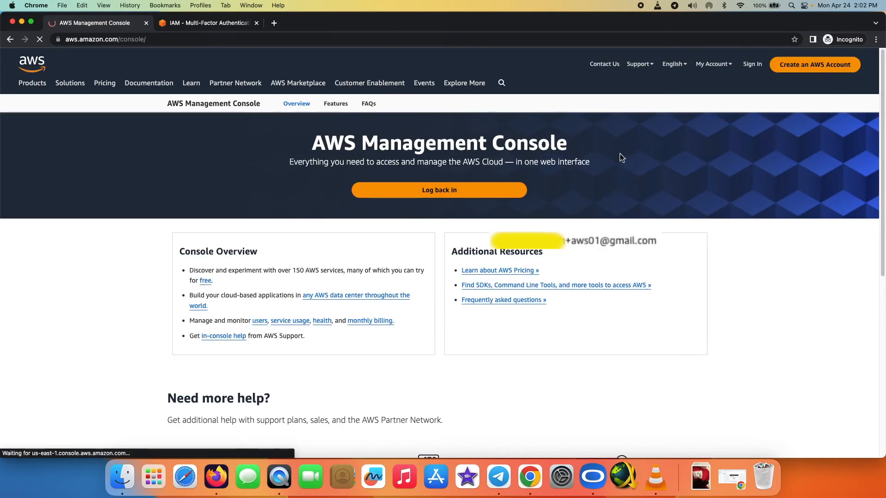
left_click(437, 184)
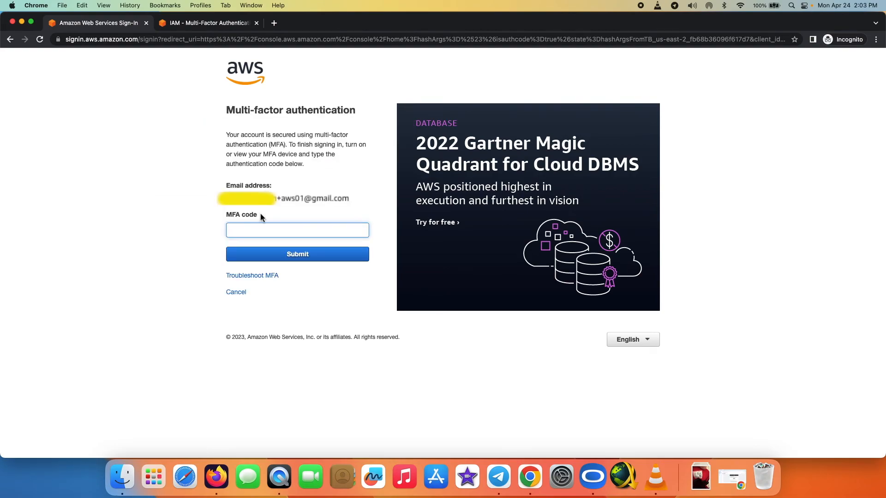
left_click(289, 255)
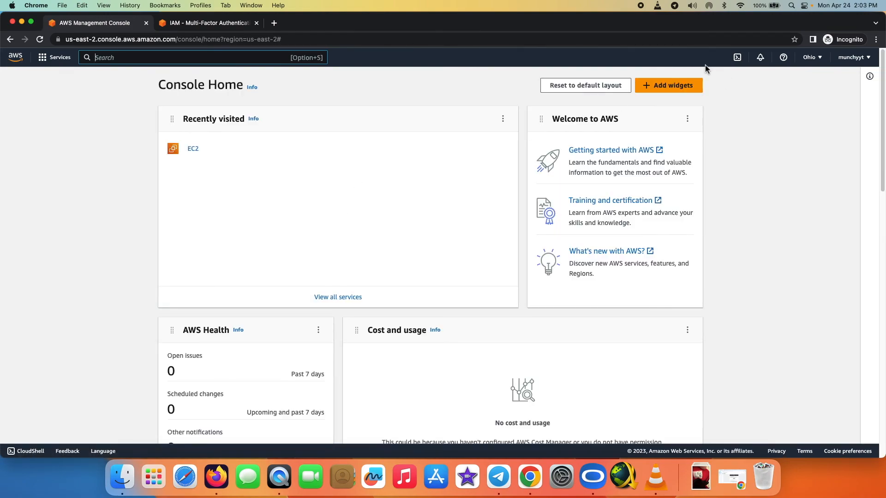
- Change the console region from Ohio to US East (N. Virginia), us-east-1
left_click(813, 64)
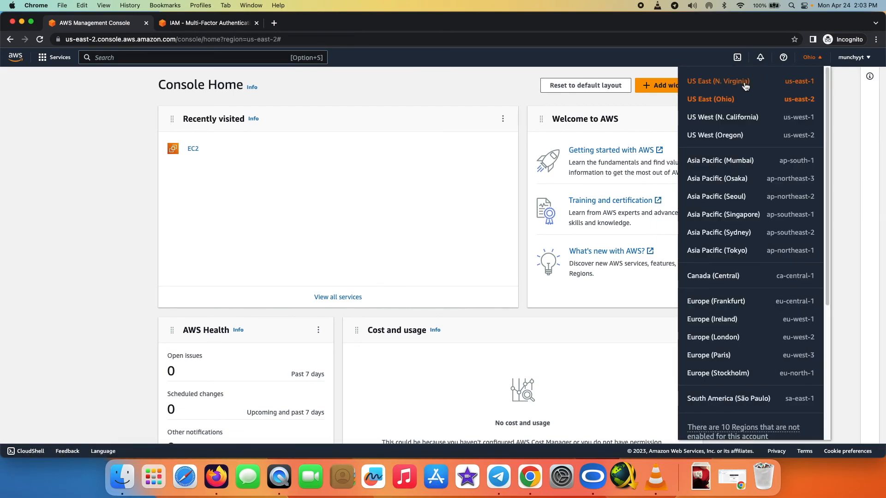
left_click(724, 87)
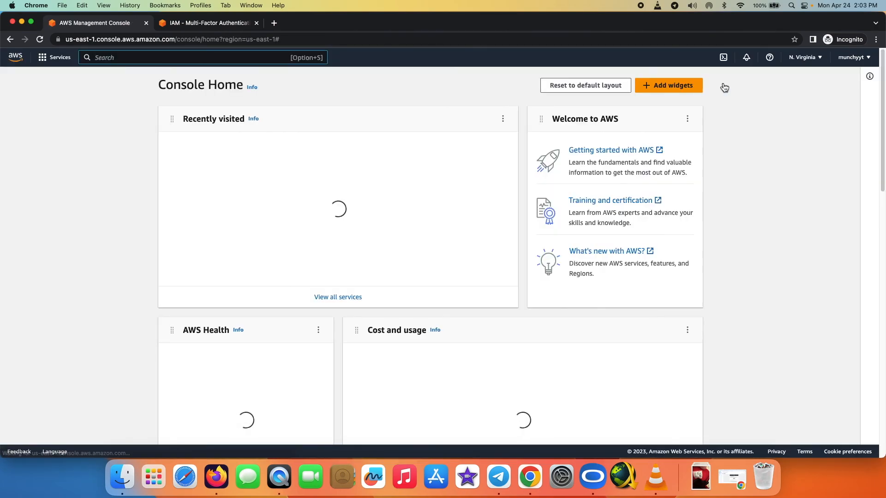